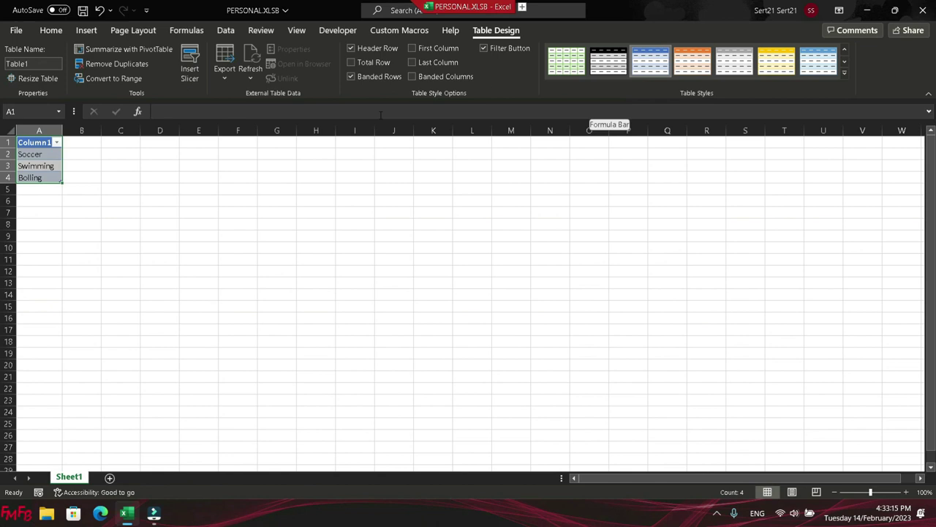
# Select cell C1 beside the sports list in column A
pyautogui.click(133, 144)
pyautogui.click(182, 115)
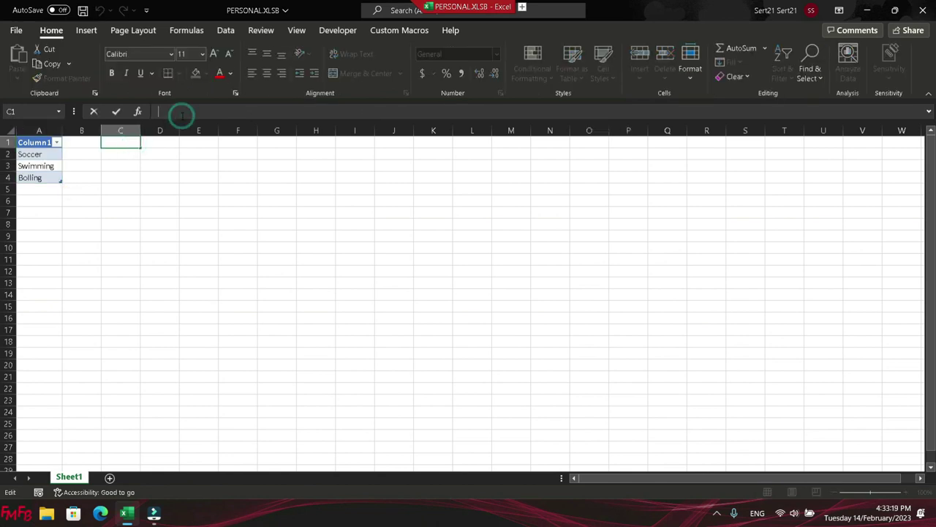
pyautogui.write('=filter()')
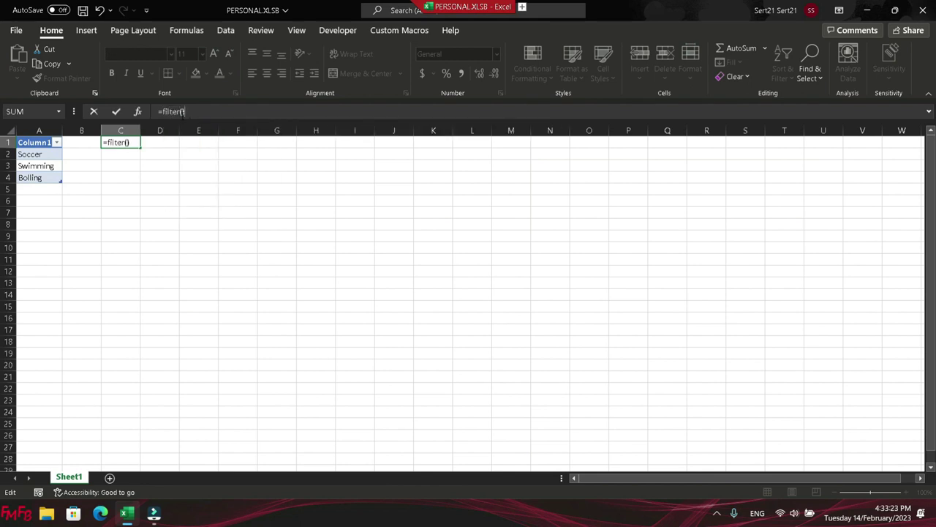
pyautogui.press('Left')
pyautogui.write('indirect')
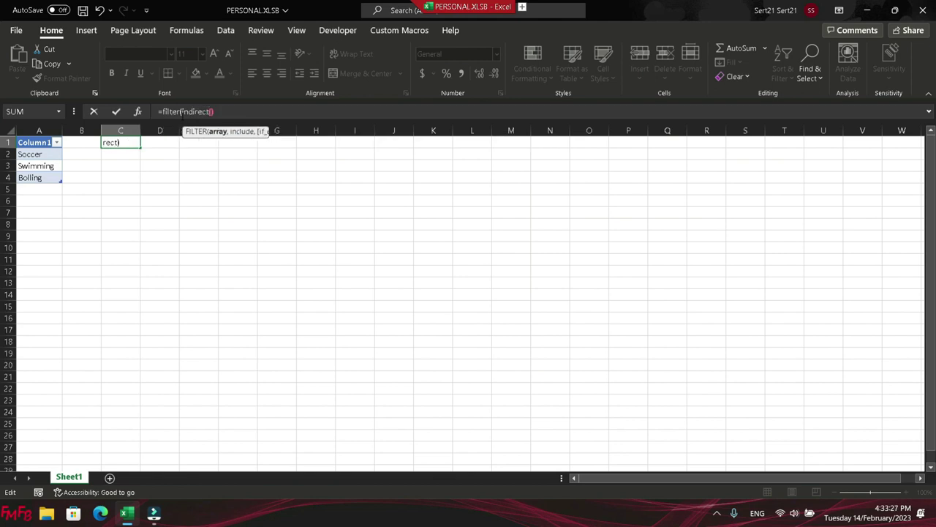
pyautogui.write('("T')
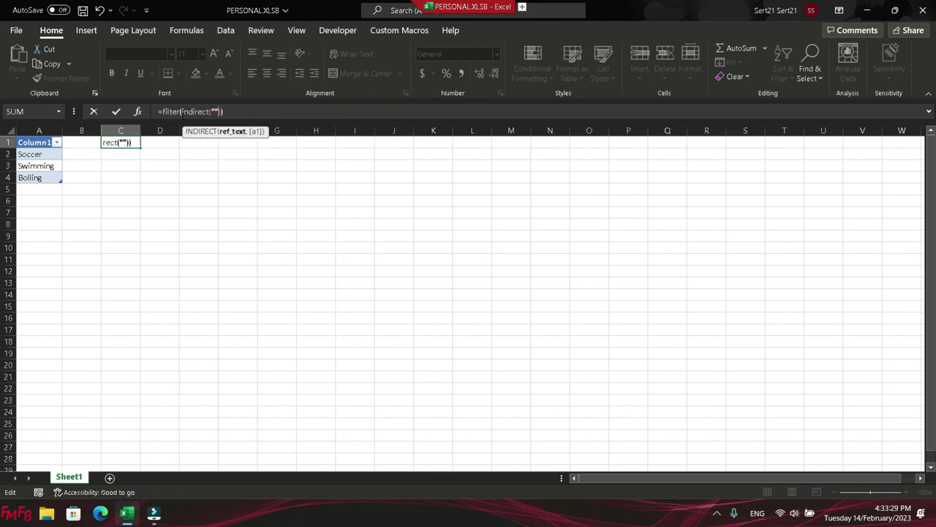
pyautogui.write('b"')
pyautogui.press('Left')
pyautogui.press('Left')
pyautogui.write('able1')
pyautogui.press('Right')
pyautogui.write(',is')
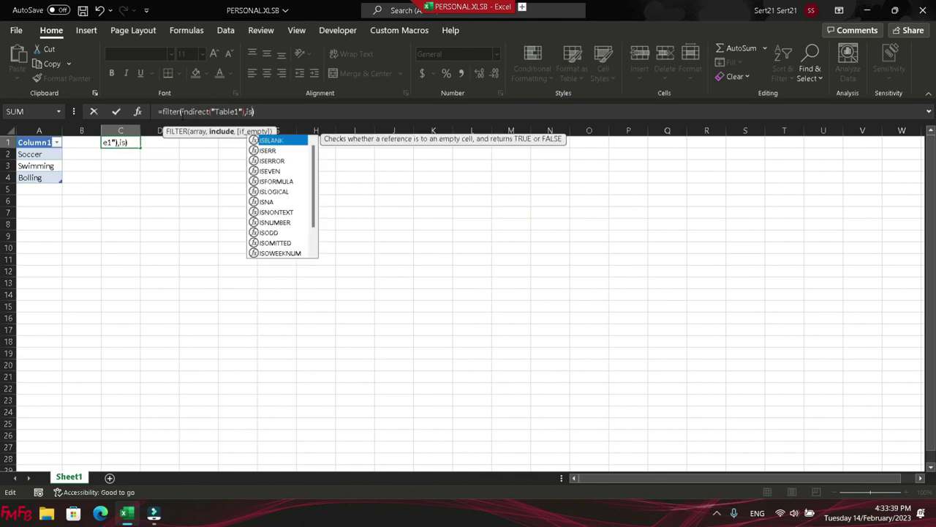
pyautogui.write('number(')
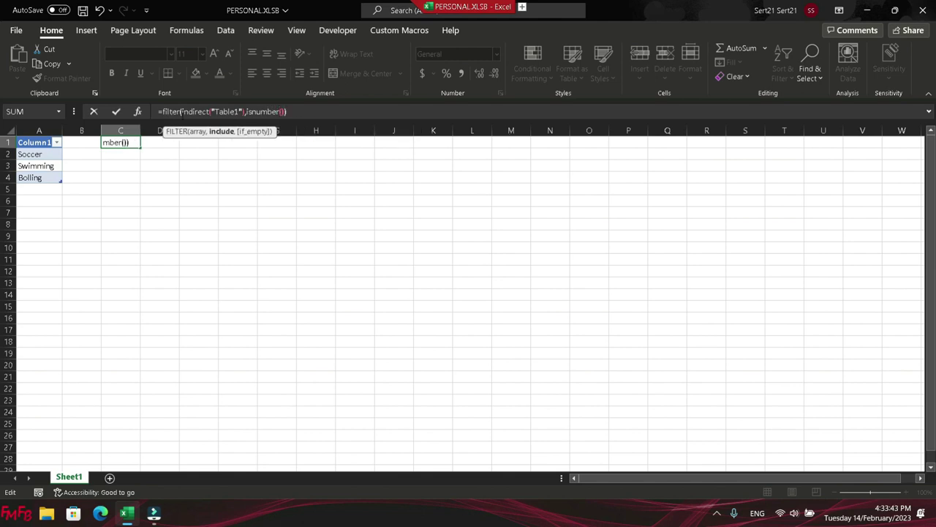
pyautogui.write('search(')
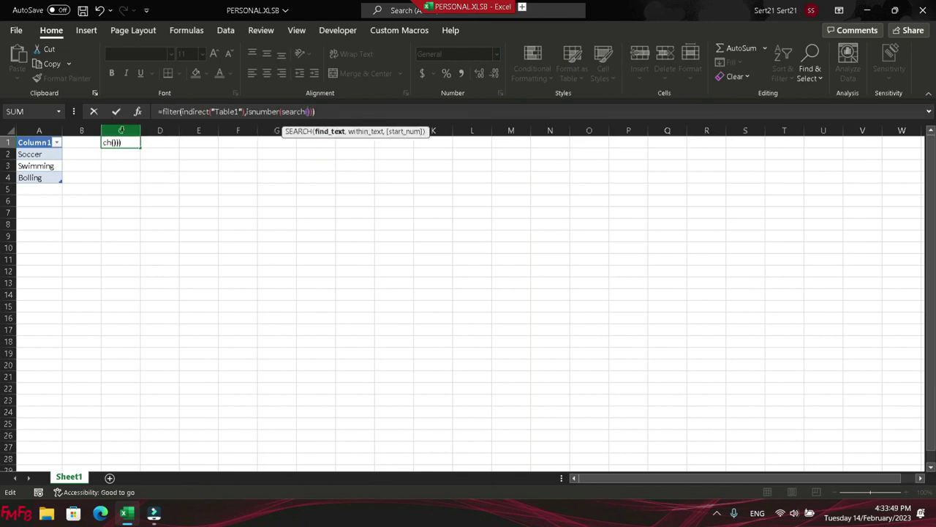
pyautogui.click(195, 141)
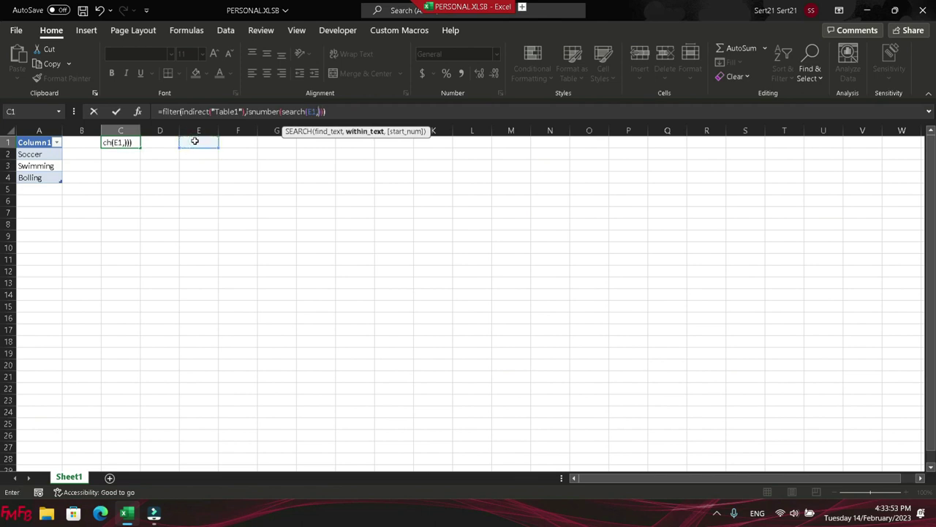
pyautogui.write(',indirect')
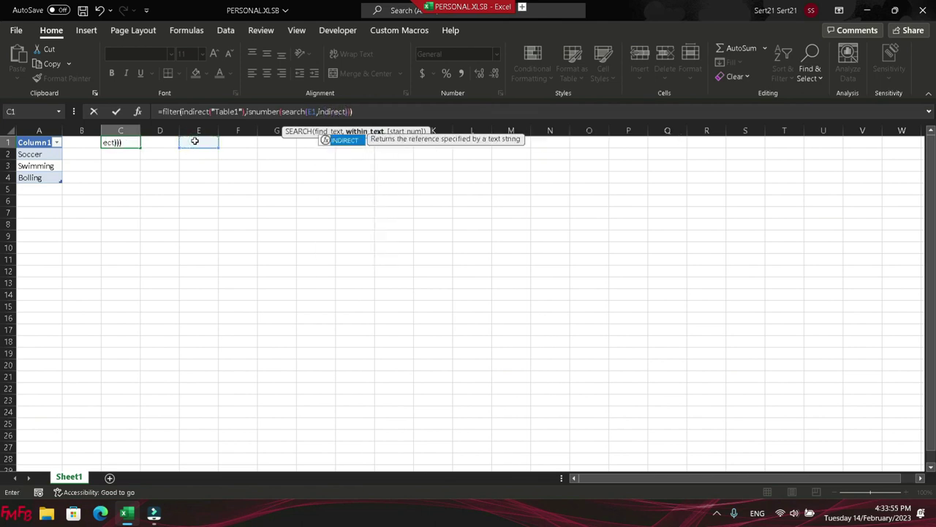
pyautogui.write('()')
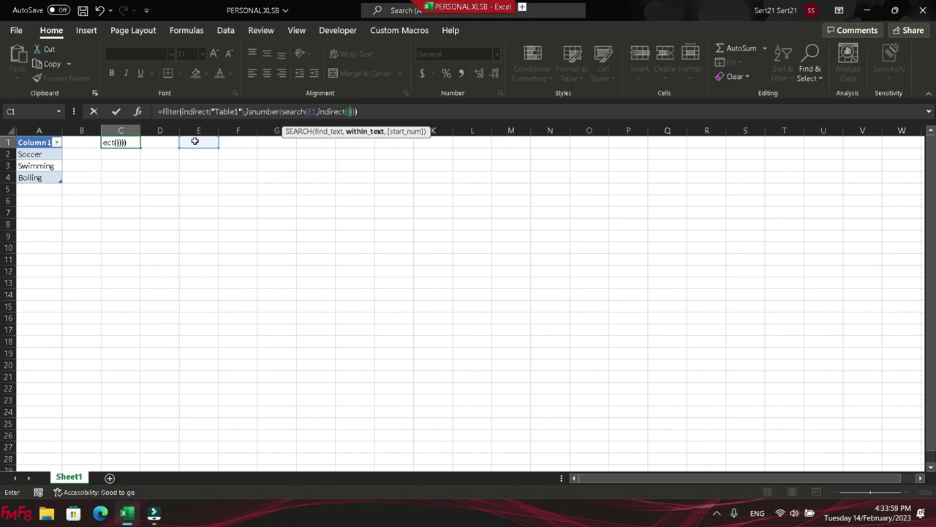
pyautogui.press('Escape')
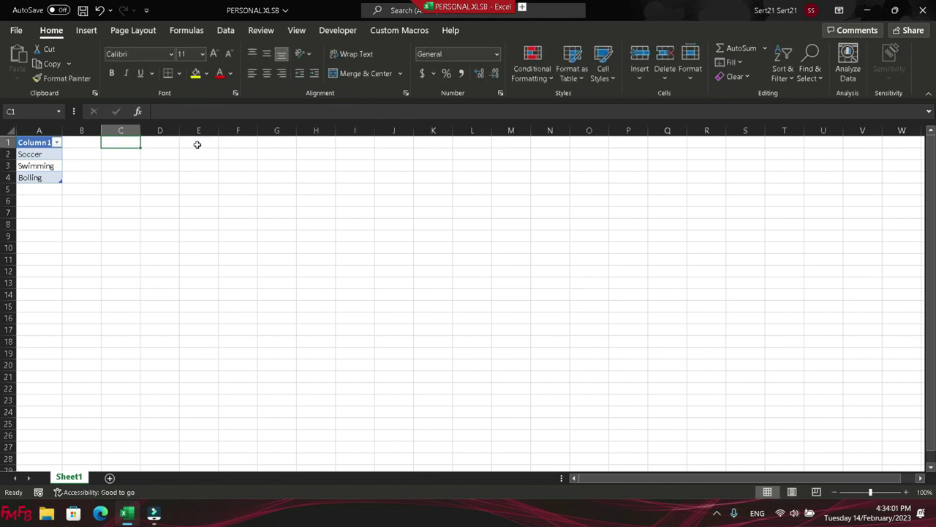
# Start the formula =FILTER(INDIRECT("Table1") in cell E1
pyautogui.click(197, 144)
pyautogui.write('=')
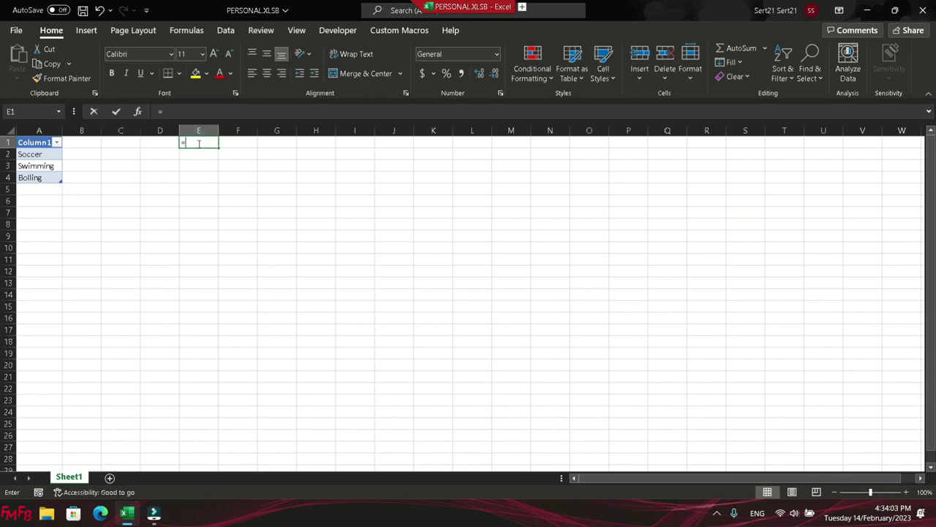
pyautogui.write('filter')
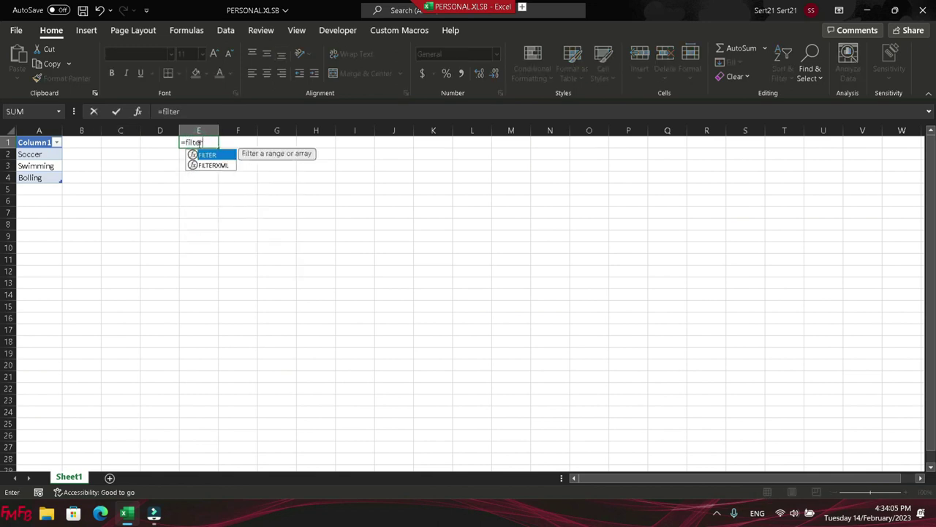
pyautogui.write('()')
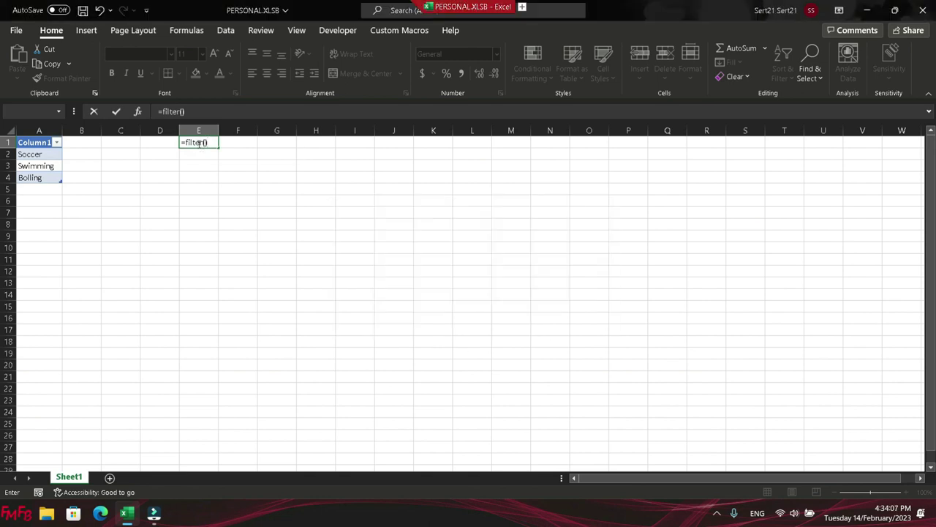
pyautogui.click(204, 142)
pyautogui.write('indirect("")')
pyautogui.press('Left')
pyautogui.write('""')
pyautogui.write('Table1')
pyautogui.press('Right')
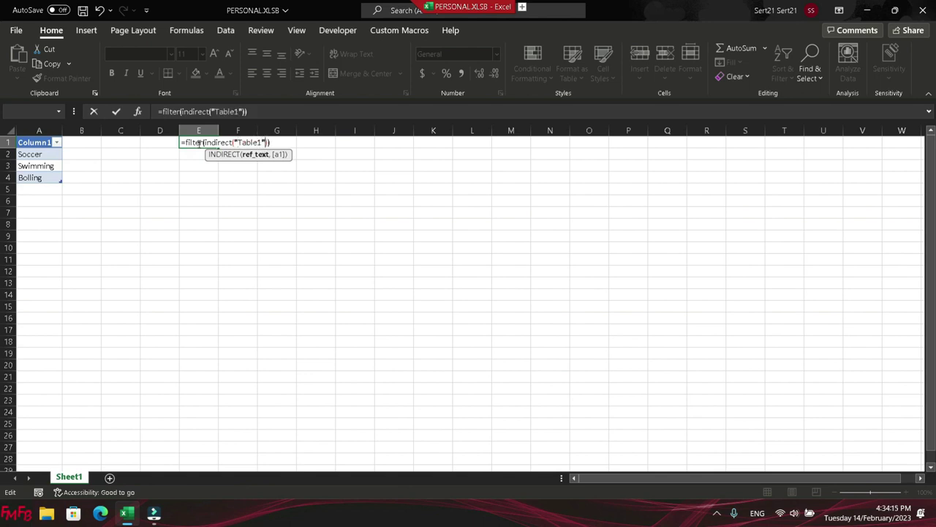
pyautogui.press('Right')
# Finish with ISNUMBER(SEARCH(C1,INDIRECT("Table1"))) and commit so matching sports spill into E1:E3
pyautogui.write(',')
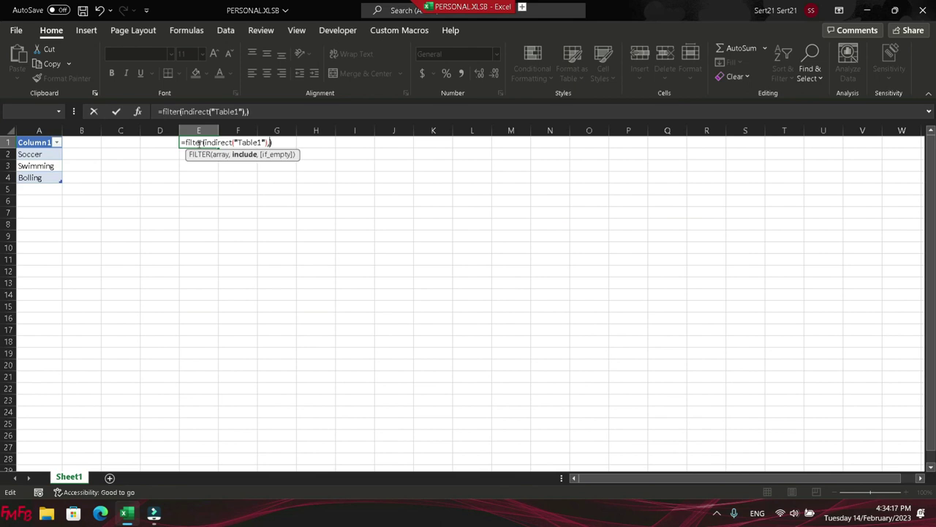
pyautogui.write('search')
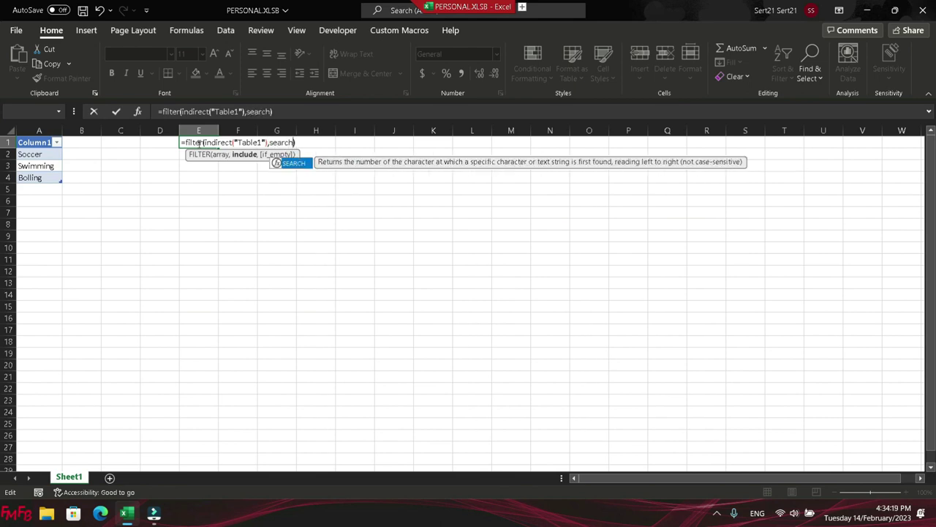
pyautogui.press('BackSpace')
pyautogui.press('BackSpace')
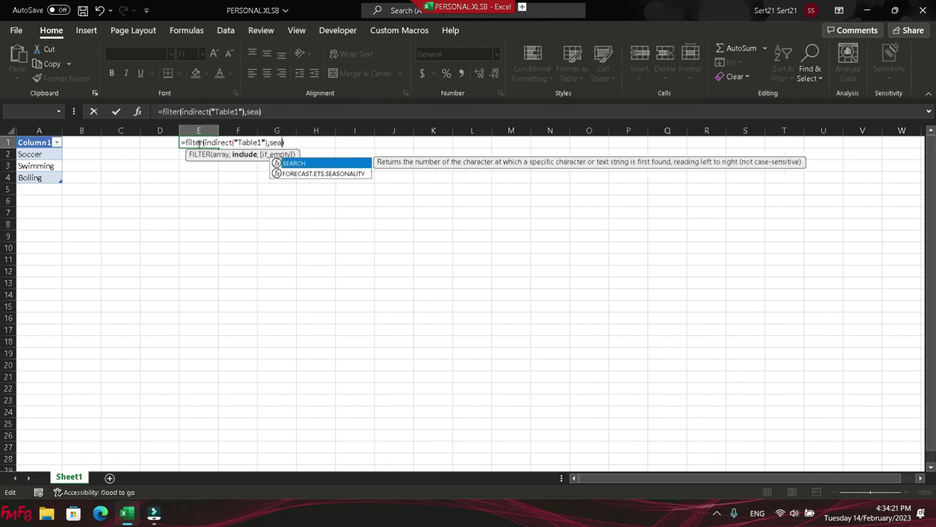
pyautogui.press('BackSpace')
pyautogui.press('BackSpace')
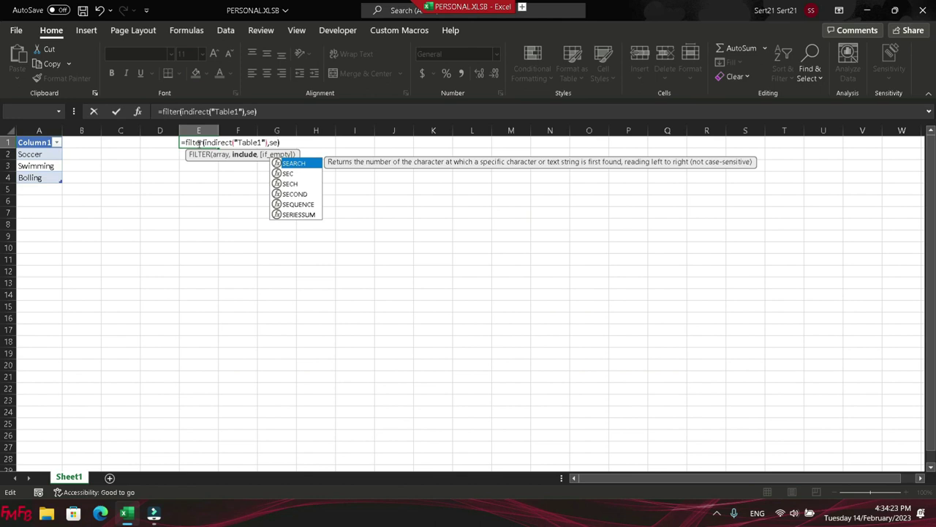
pyautogui.press('BackSpace')
pyautogui.press('BackSpace')
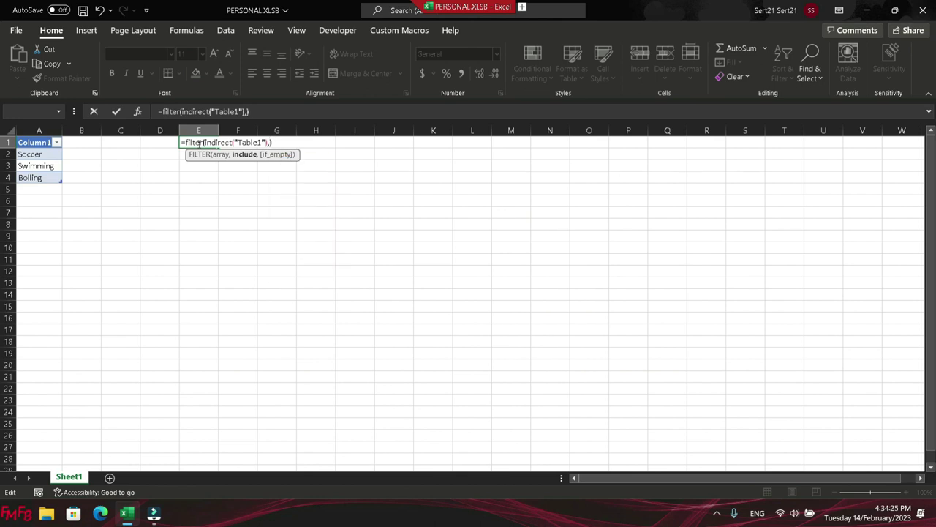
pyautogui.write('isnumber(')
pyautogui.write('search')
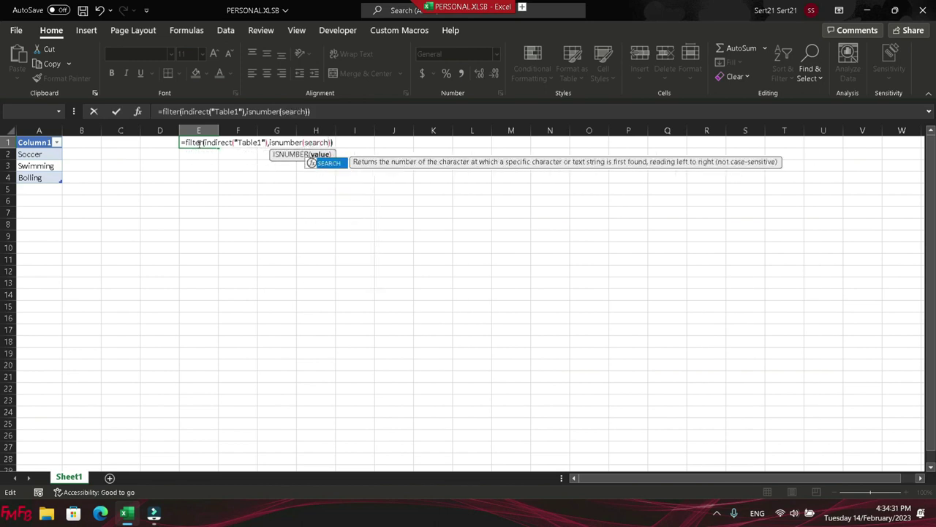
pyautogui.write('()')
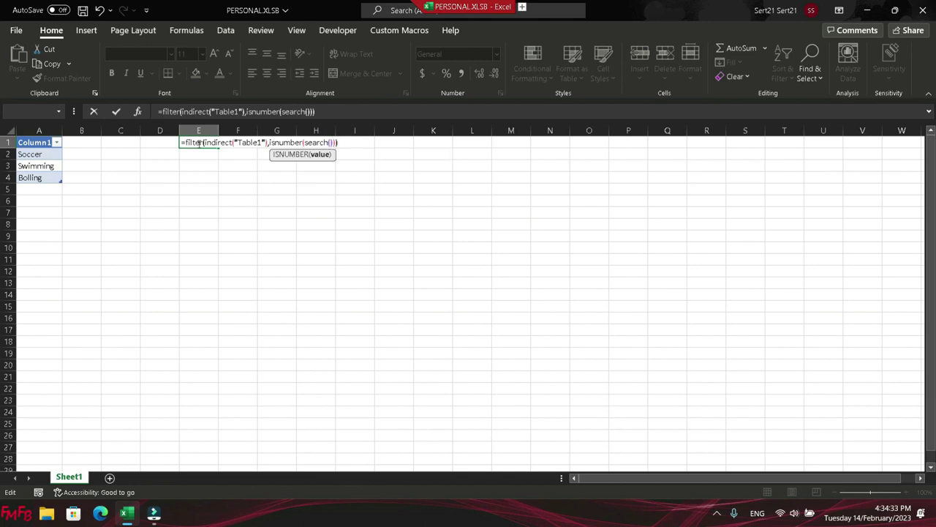
pyautogui.press('Left')
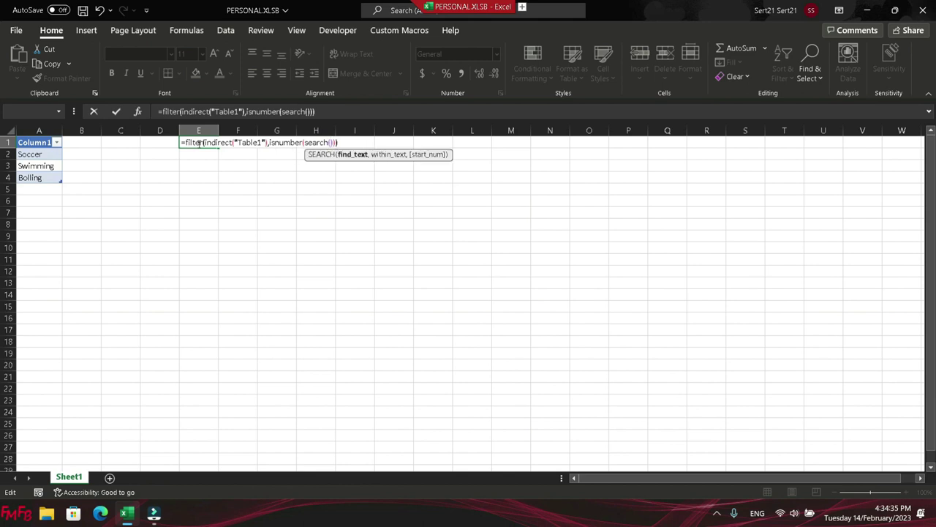
pyautogui.click(119, 141)
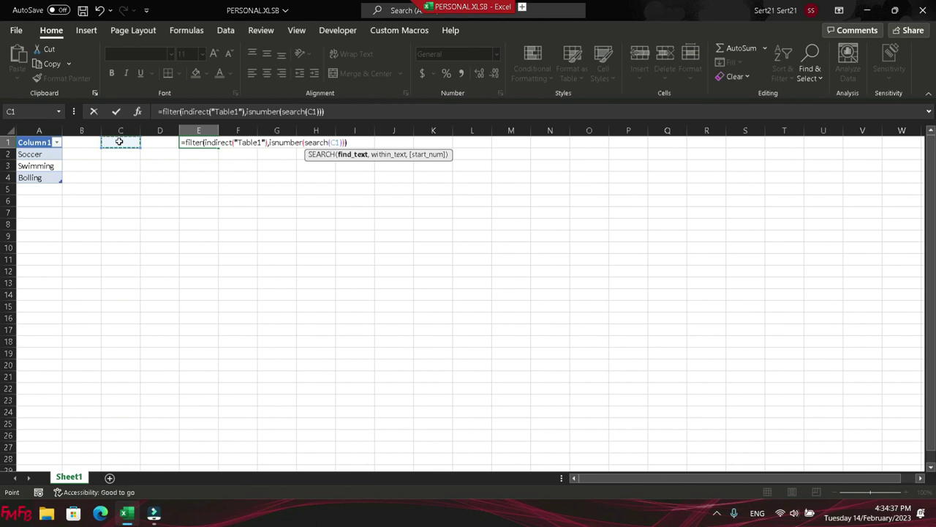
pyautogui.write(',indirect()')
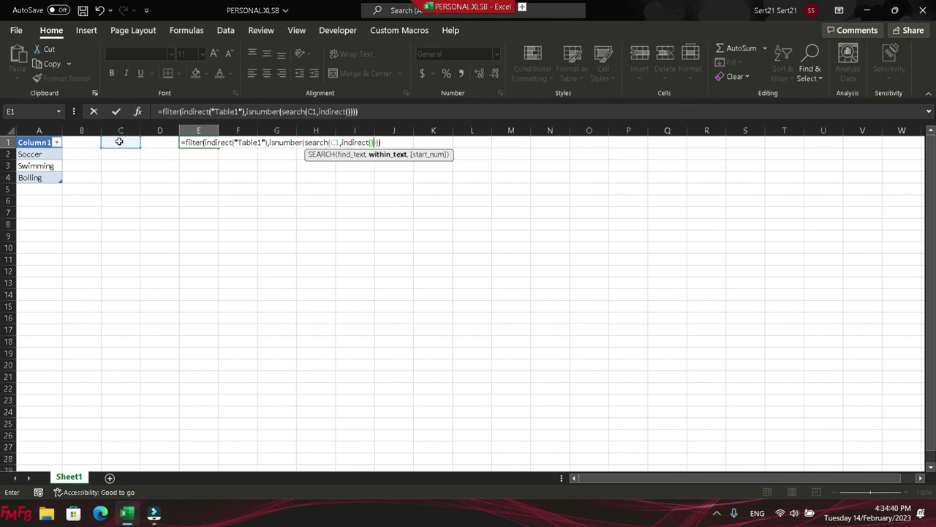
pyautogui.press('Return')
pyautogui.press('Return')
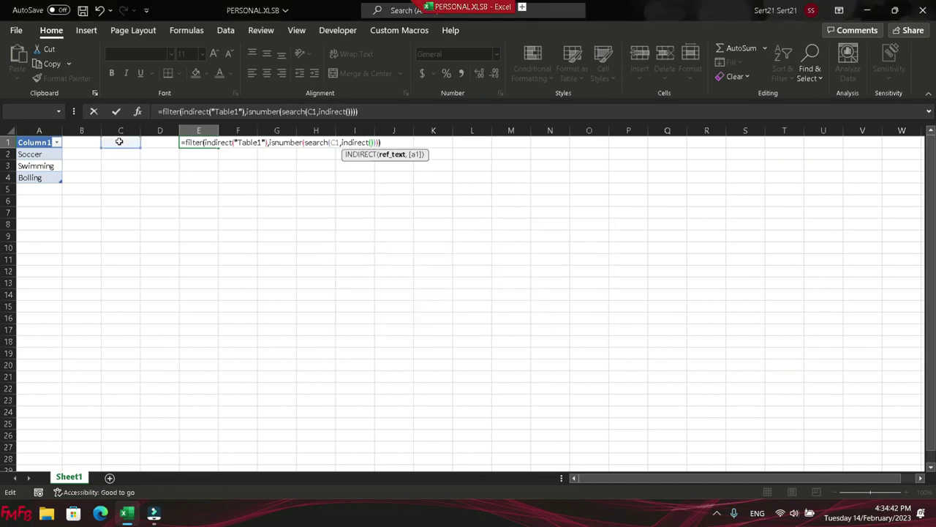
pyautogui.write('"T"able1')
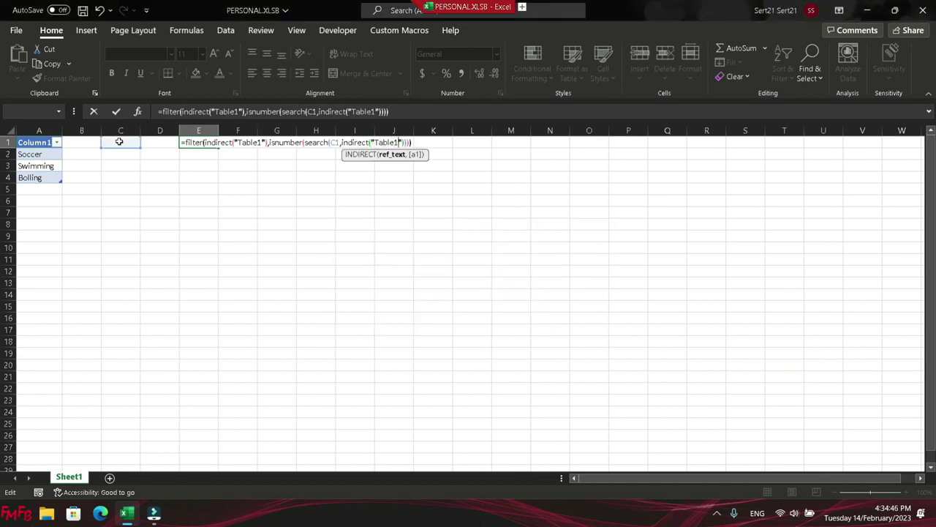
pyautogui.press('Return')
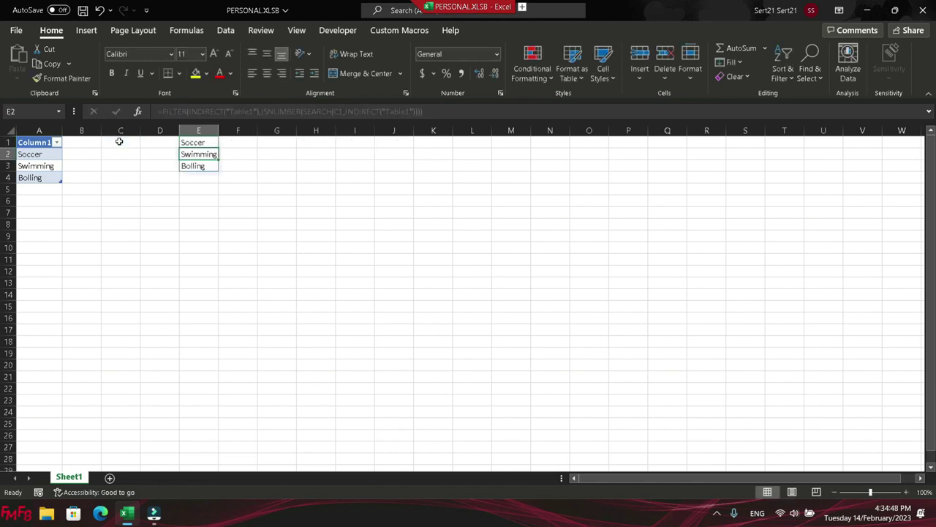
# Give C1 List data validation with source =$E$1 and the invalid-entry error alert unchecked
pyautogui.click(119, 141)
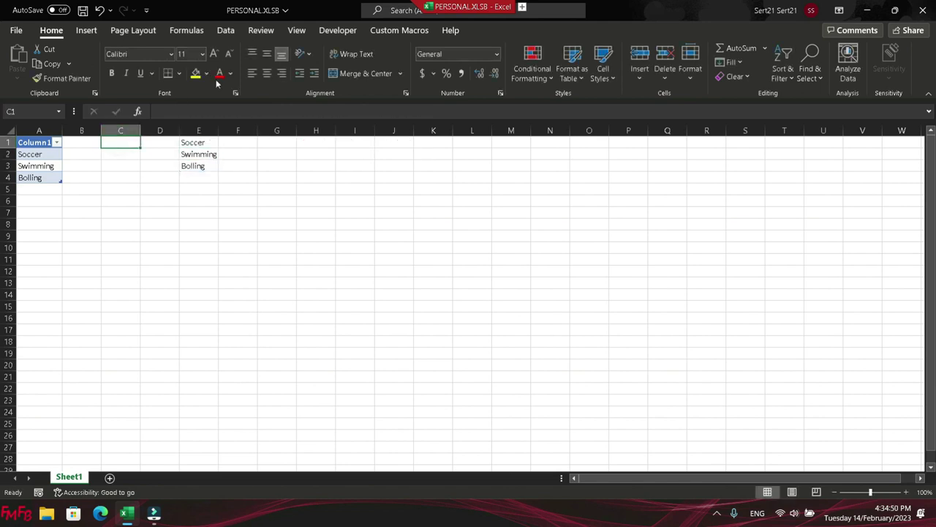
pyautogui.click(226, 30)
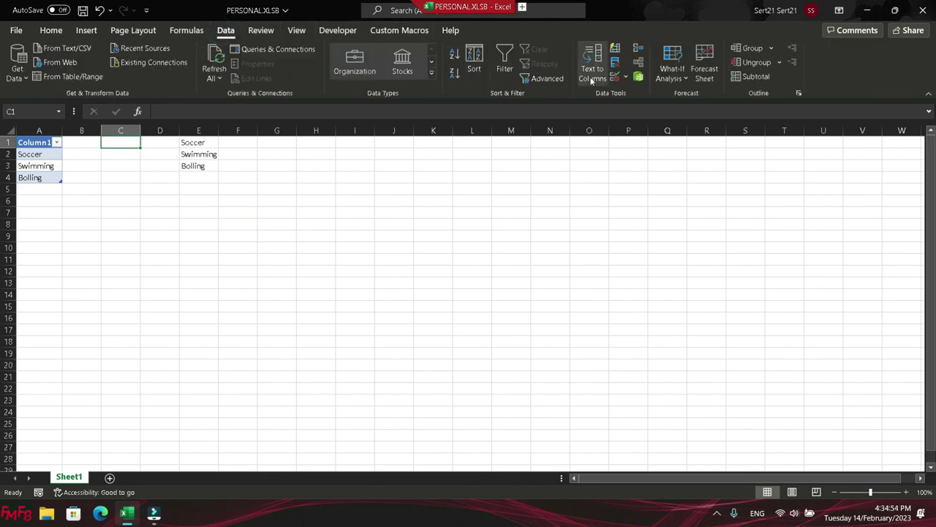
pyautogui.click(617, 76)
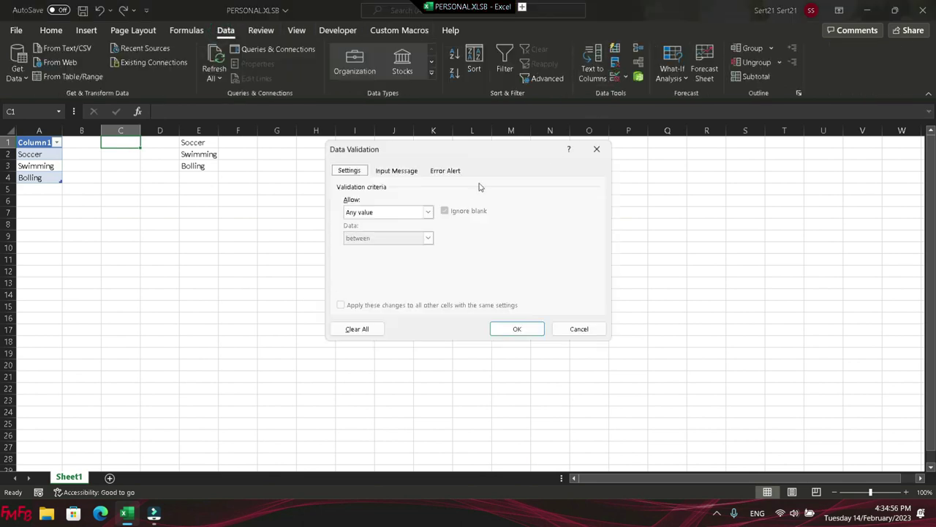
pyautogui.click(428, 213)
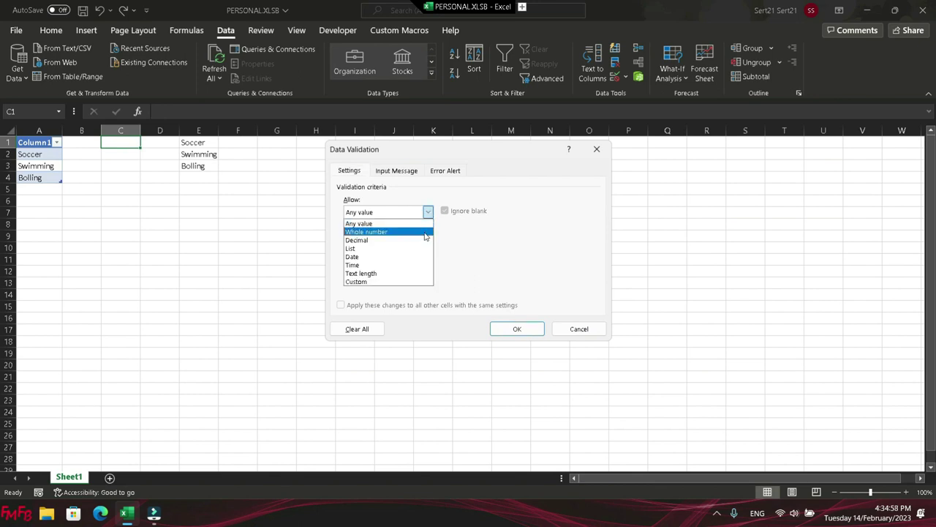
pyautogui.click(423, 249)
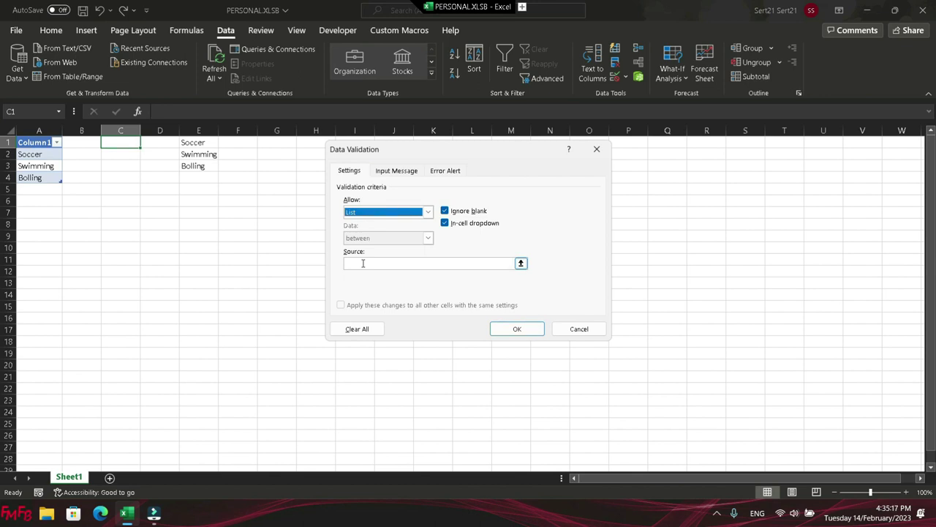
pyautogui.click(363, 263)
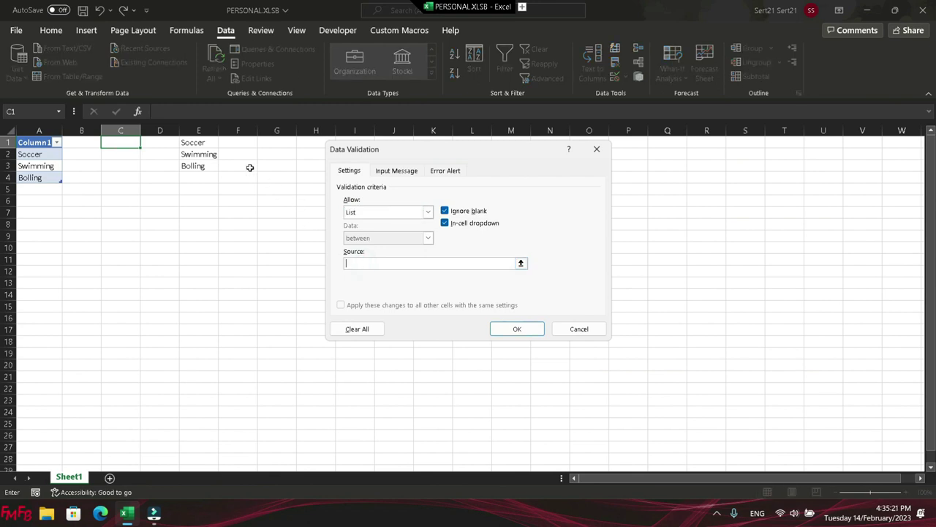
pyautogui.click(199, 145)
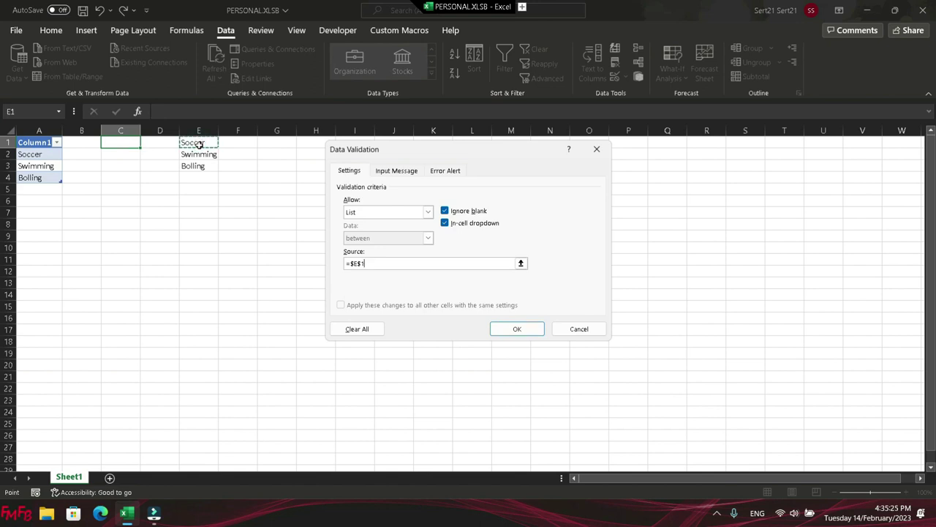
pyautogui.click(447, 172)
pyautogui.click(341, 188)
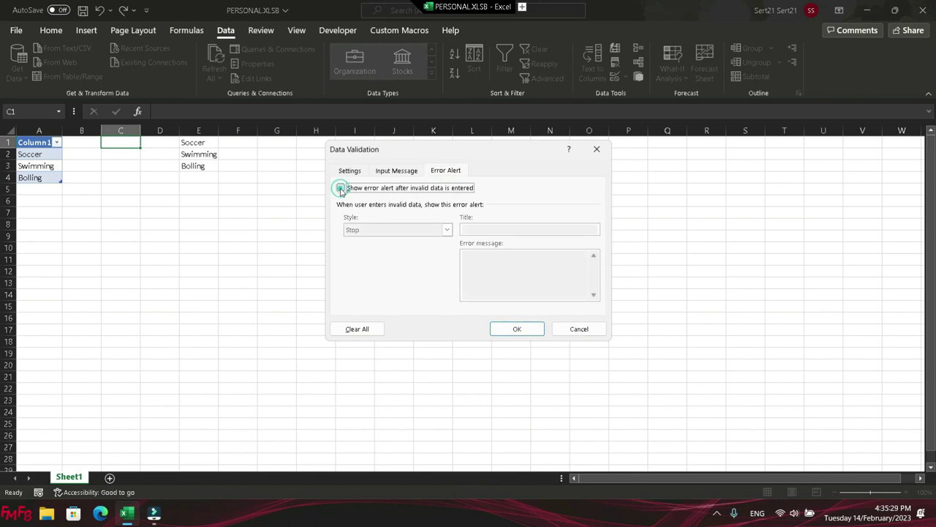
pyautogui.click(503, 328)
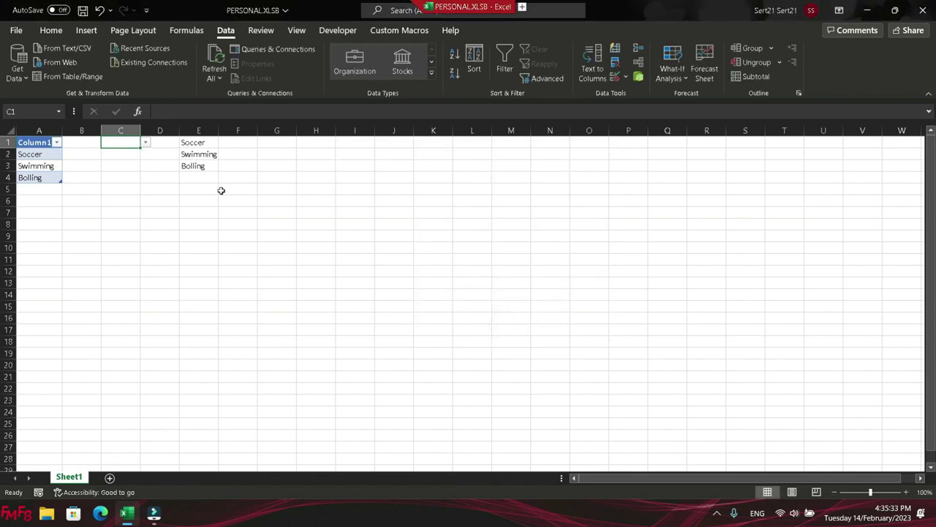
# Type s, then sw, in C1 and check the dropdown shows only Soccer, then Swimming
pyautogui.write('s')
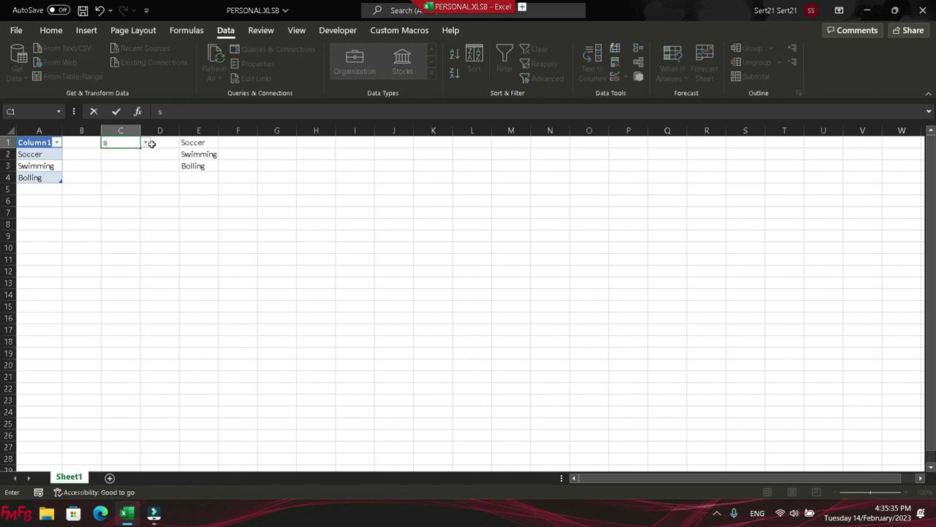
pyautogui.click(146, 143)
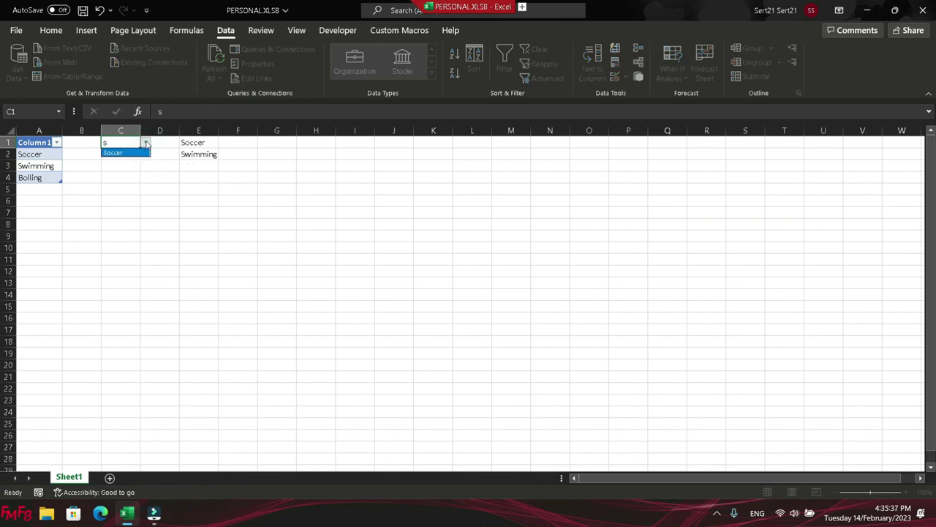
pyautogui.press('BackSpace')
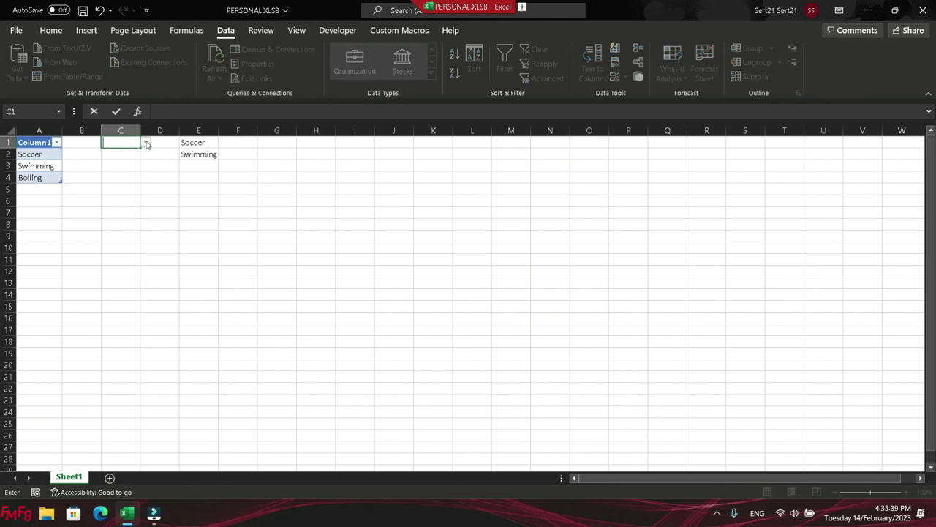
pyautogui.write('sc')
pyautogui.press('BackSpace')
pyautogui.write('w')
pyautogui.click(145, 144)
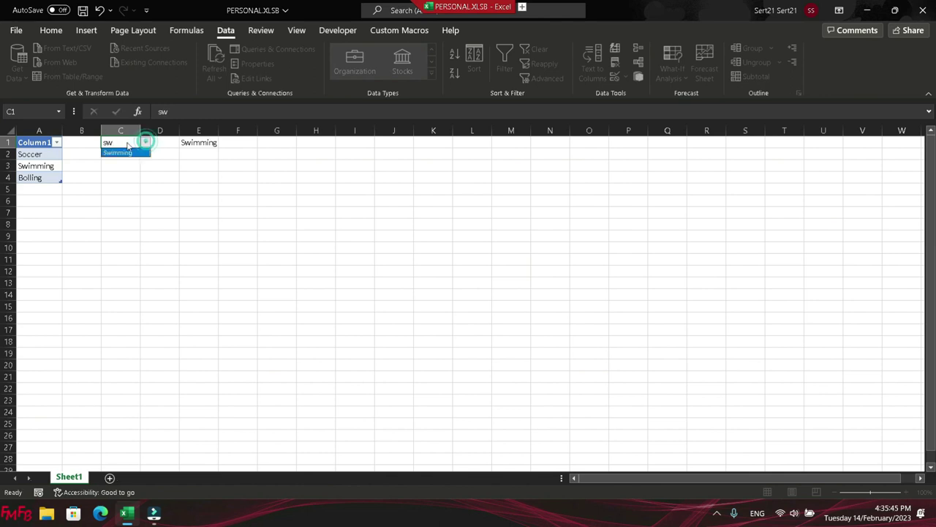
pyautogui.click(130, 142)
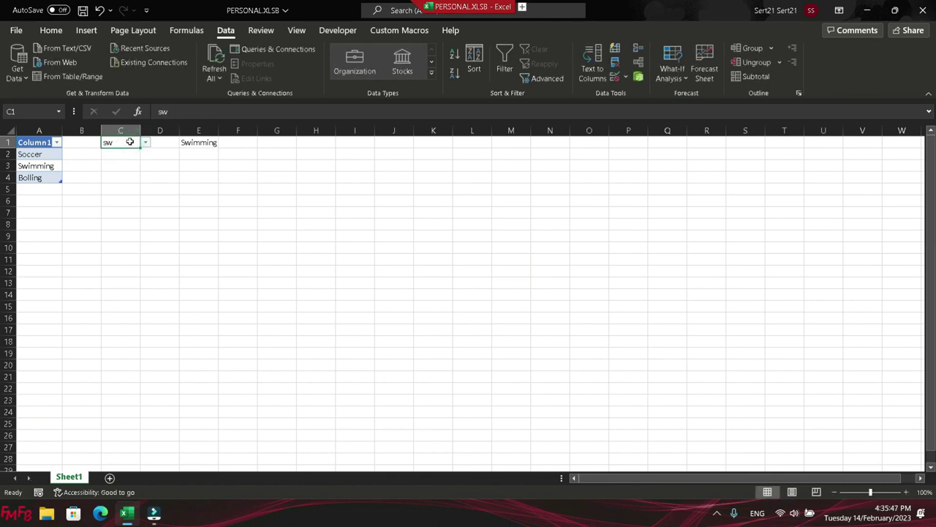
# Search bo in C1 and confirm the dropdown lists only Bolling
pyautogui.press('BackSpace')
pyautogui.write('bo')
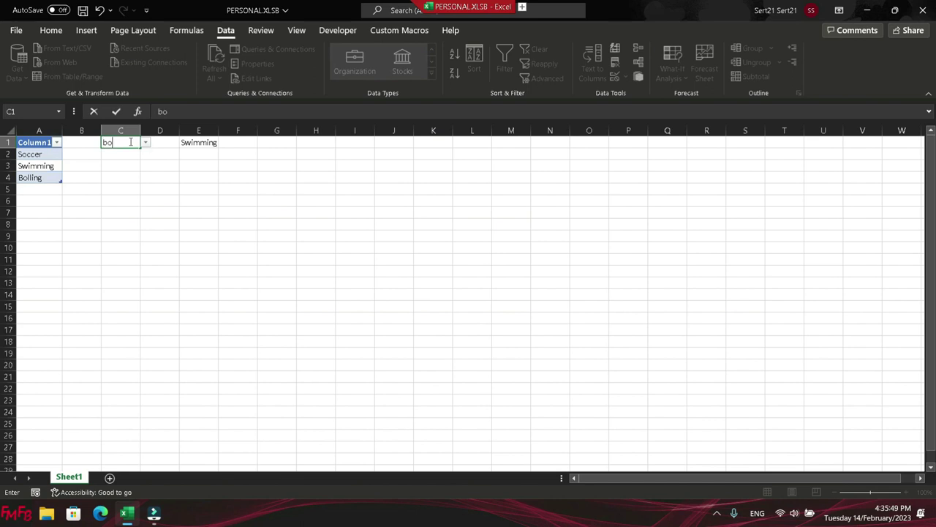
pyautogui.click(149, 145)
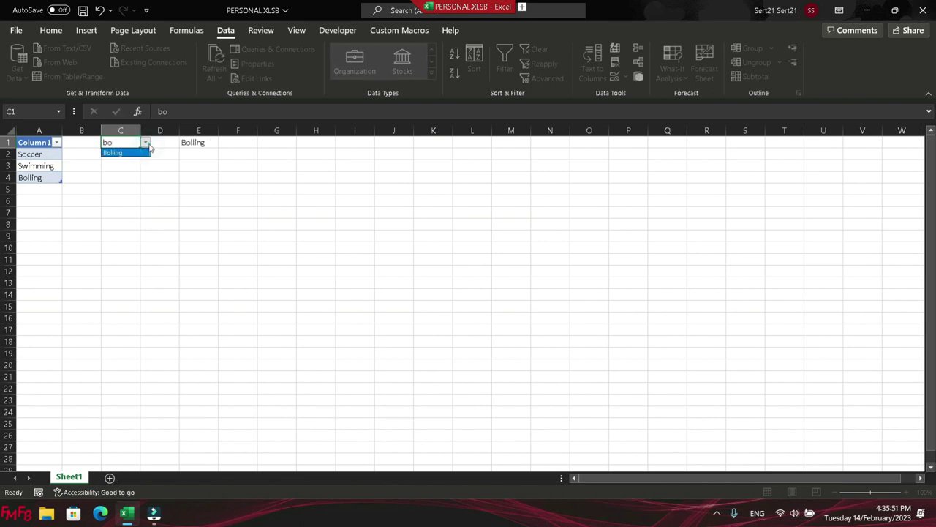
pyautogui.click(149, 146)
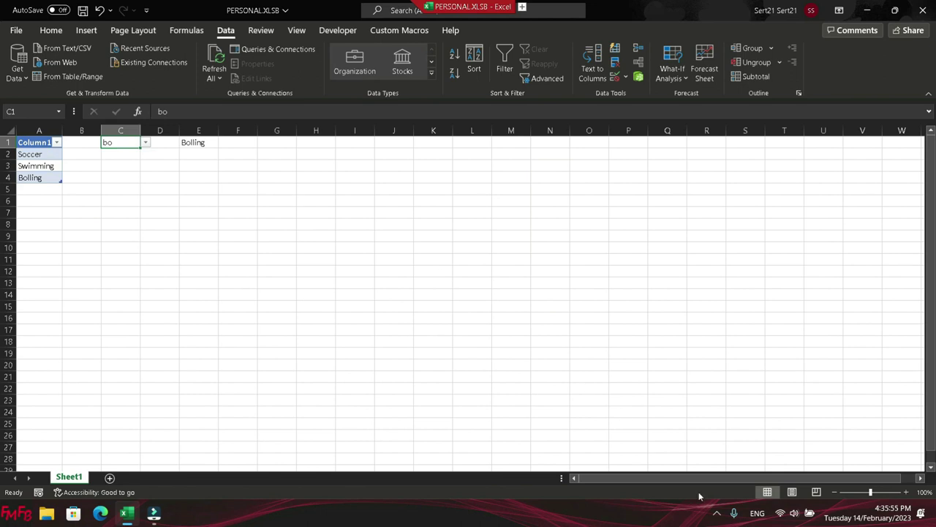
pyautogui.click(717, 513)
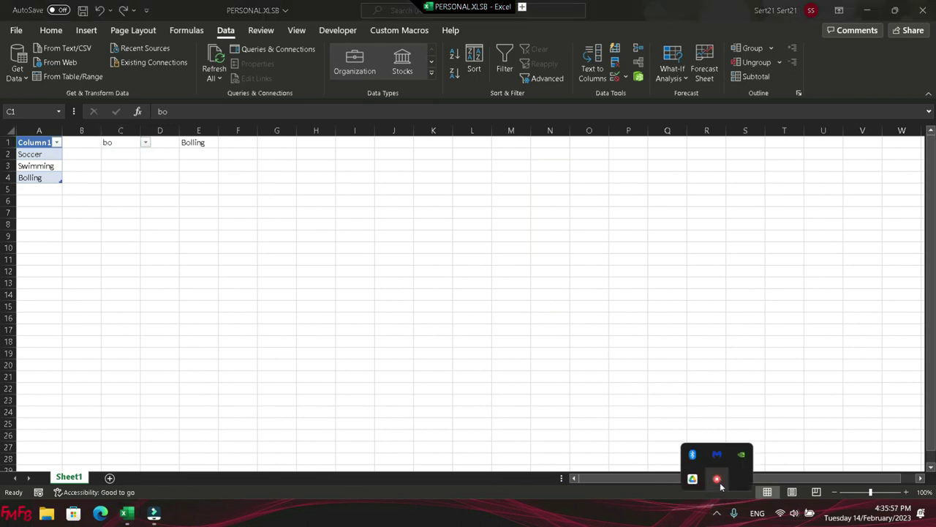